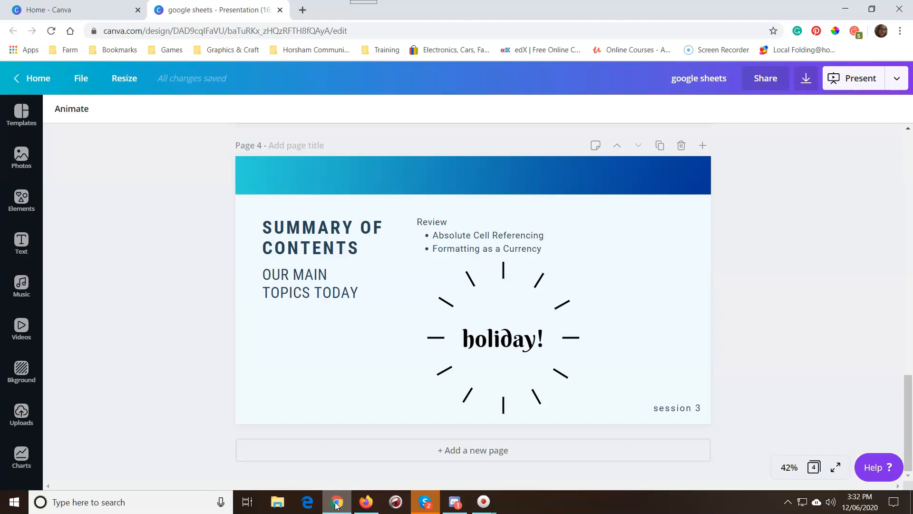
Step: Switch to the holiday sheet in Google Sheets and enter the headings AUD in A2 and New Zealand in B2
click(359, 364)
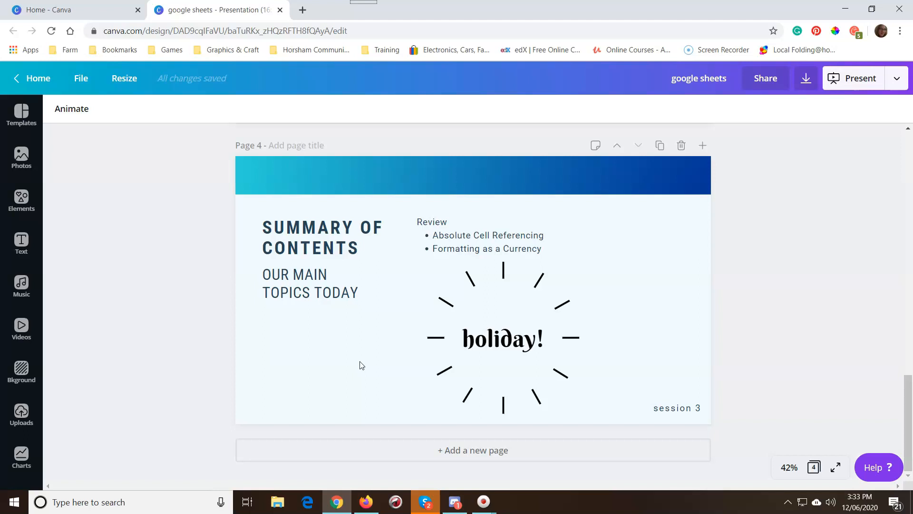
click(365, 502)
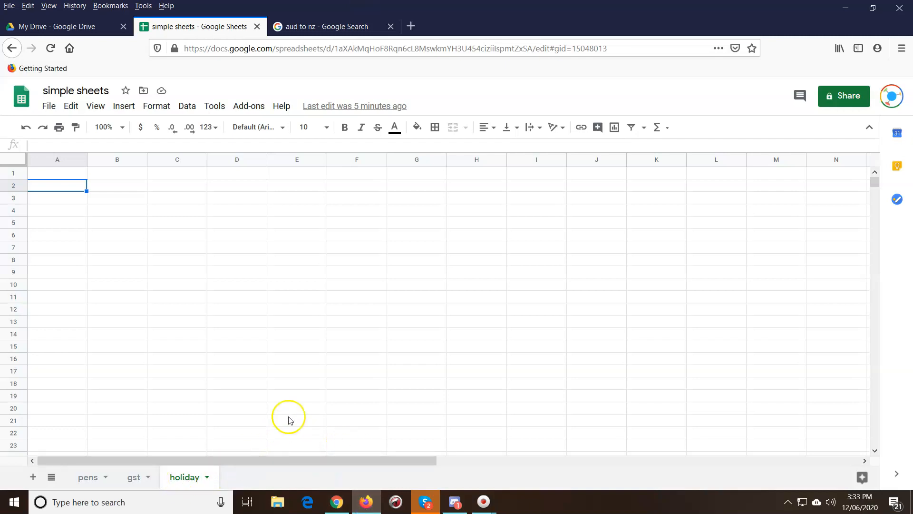
click(20, 105)
text(AUD)
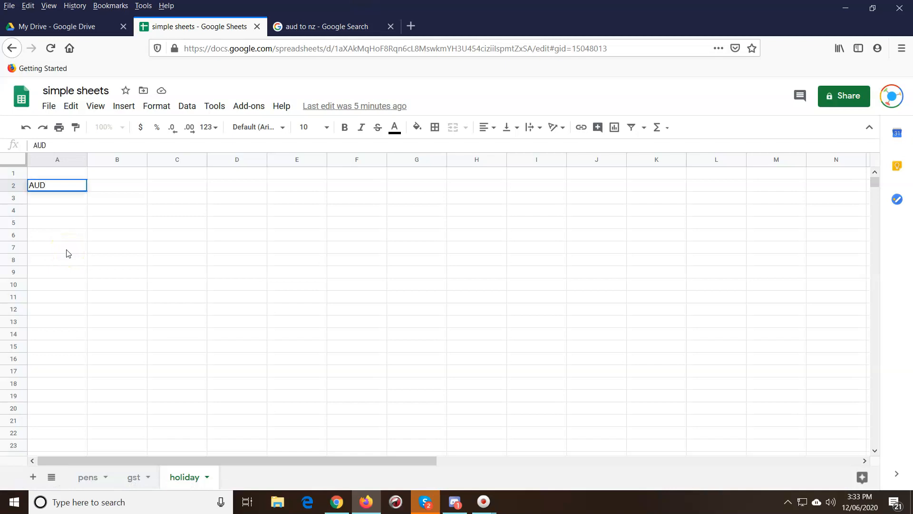
key(Tab)
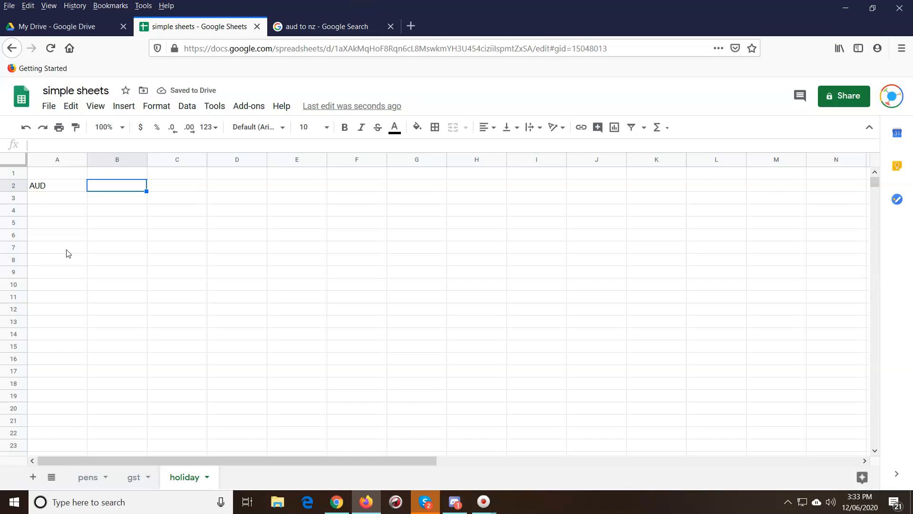
text(New Zealand)
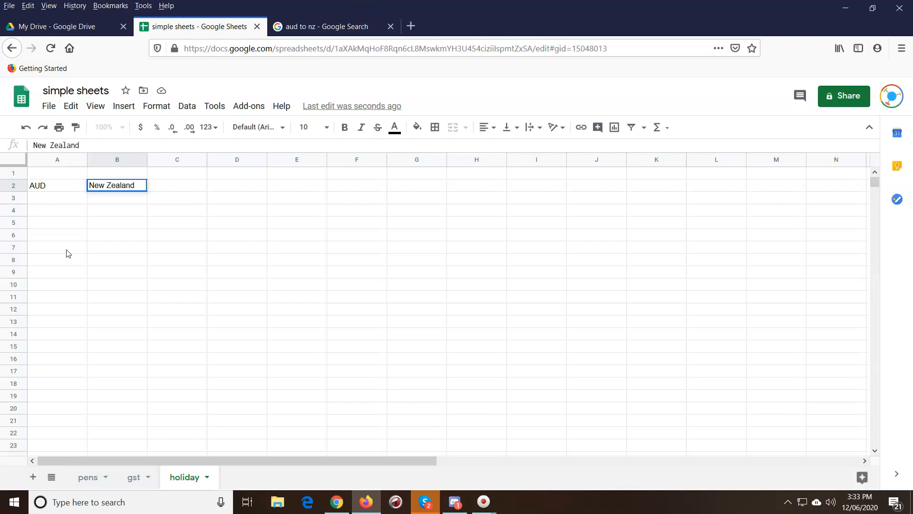
Step: Continue the heading row with UK in C2, America in D2 and Japan in E2
key(Tab)
text(&U)
text(UK)
key(Tab)
text(A)
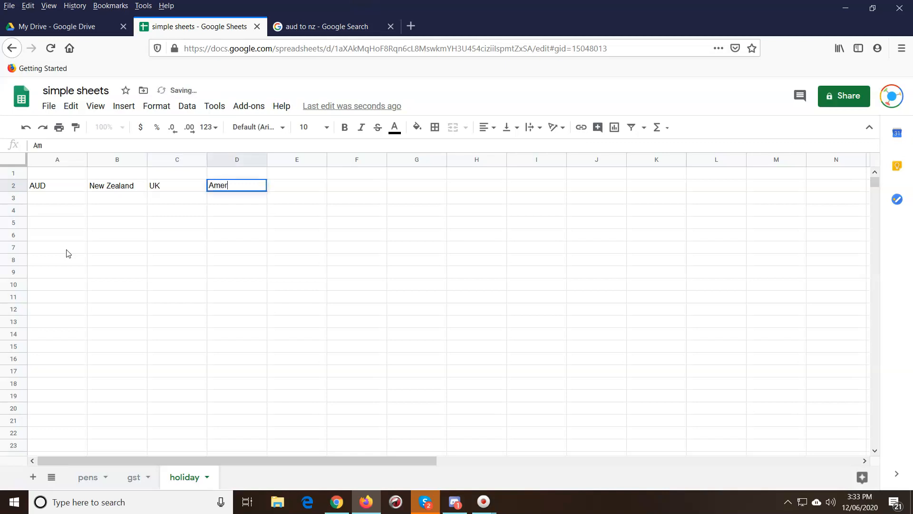
key(Tab)
text(J)
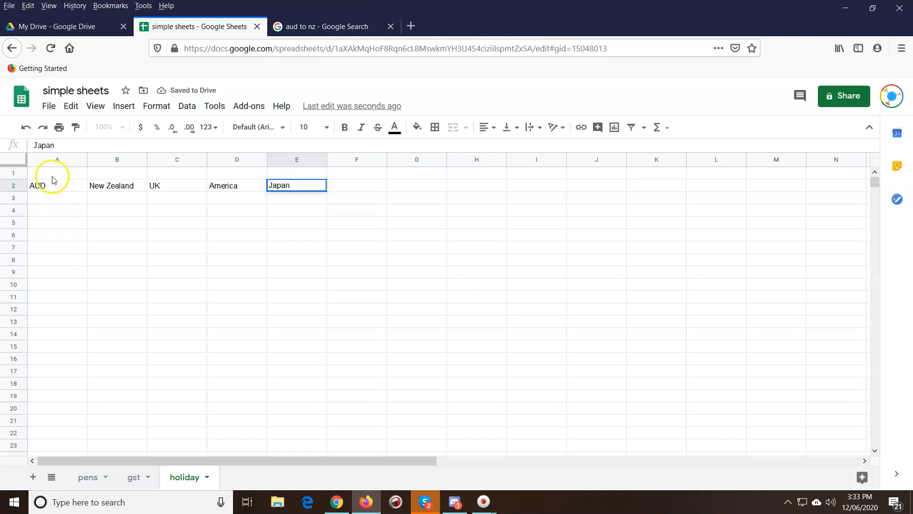
Step: Enter the amount 2500 under the AUD heading in A3
click(51, 202)
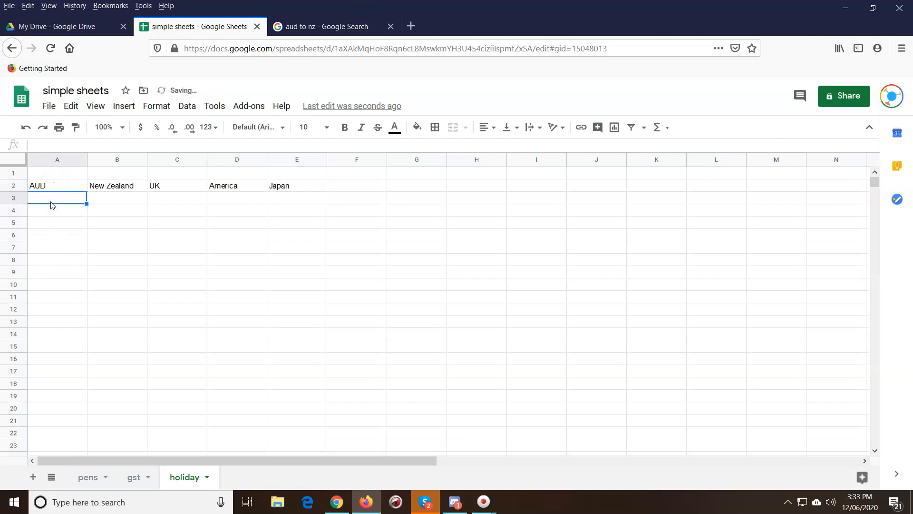
text(2500)
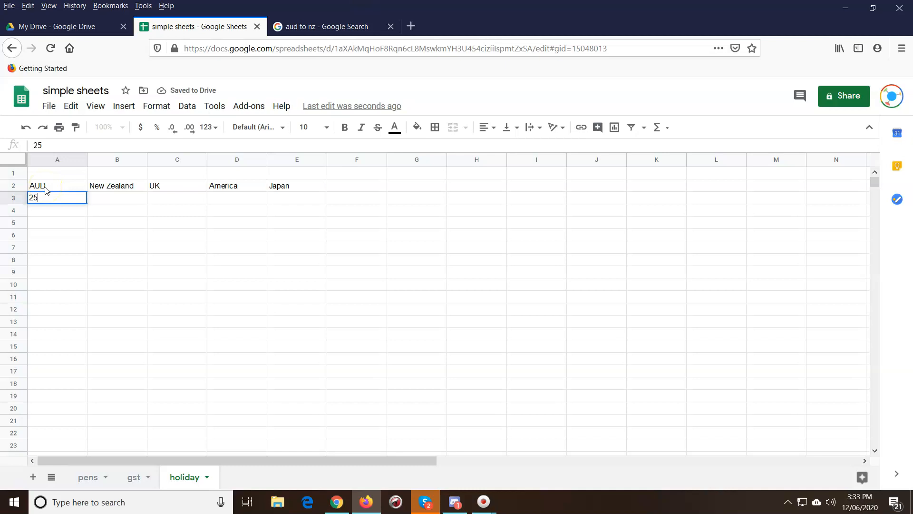
click(110, 198)
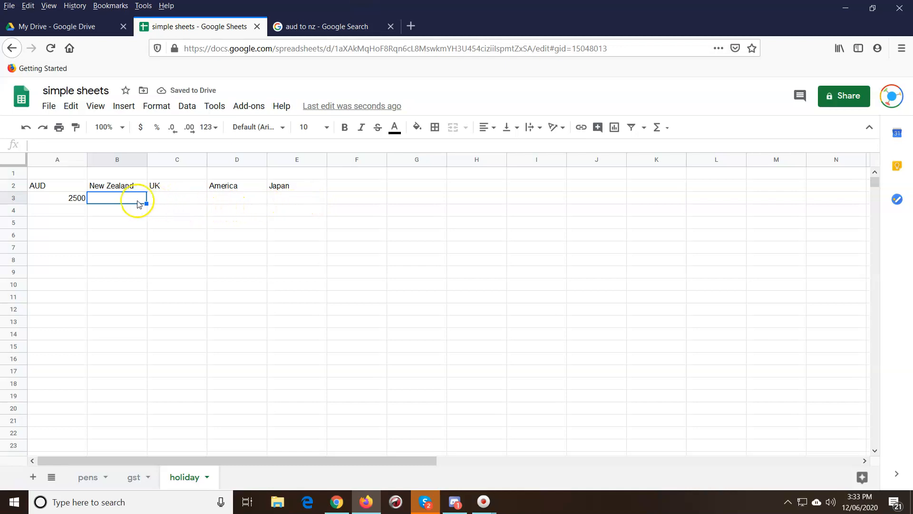
Step: Check the AUD to New Zealand dollar rate in the open Google search and enter 1.07 in B3
click(311, 28)
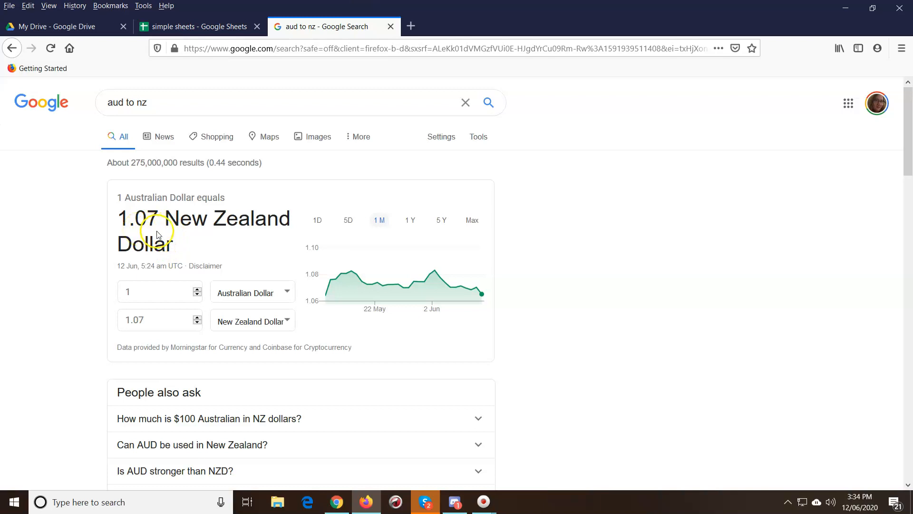
click(195, 35)
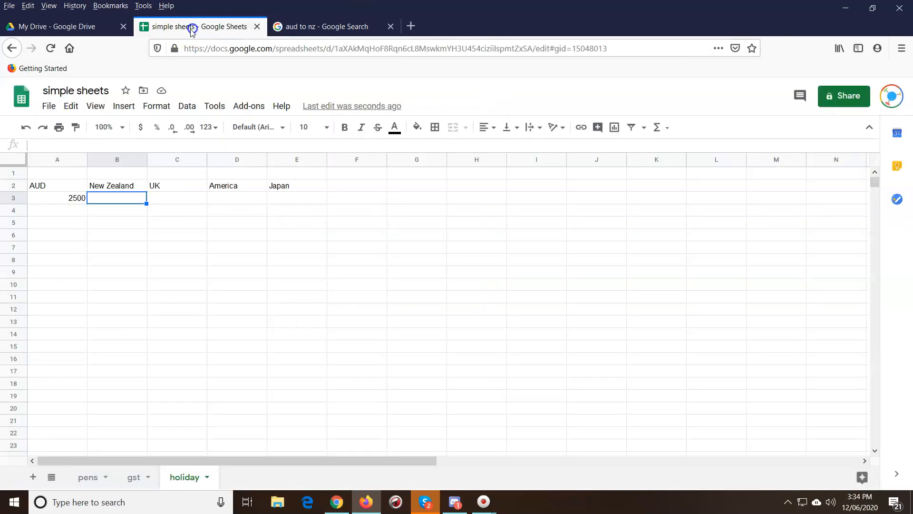
text(1.07)
click(159, 198)
Step: Search Google for "aud to euro" and enter the rate 0.61 under UK in C3 of the sheet
click(316, 26)
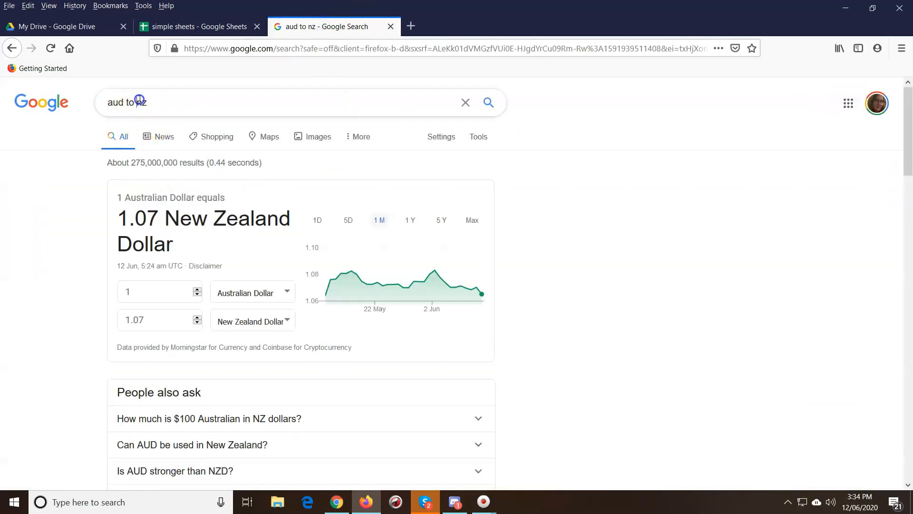
drag(137, 100, 165, 100)
text(eu)
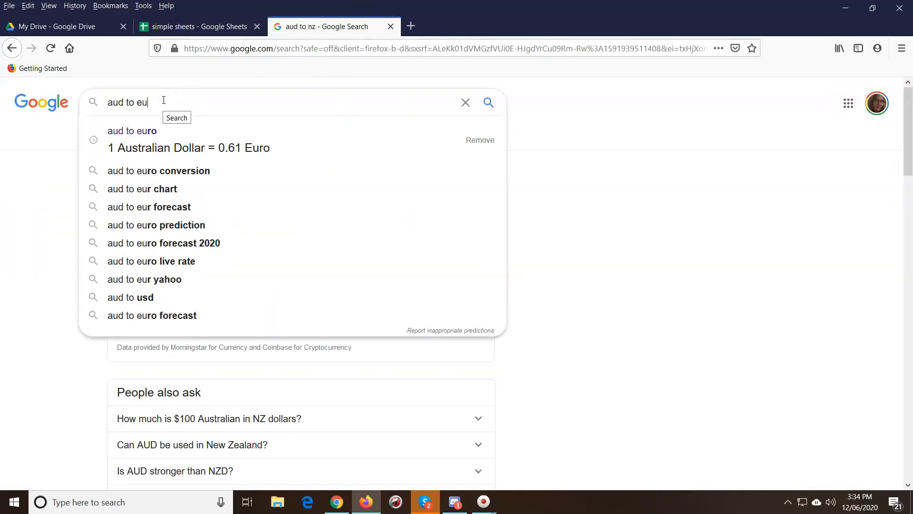
click(147, 145)
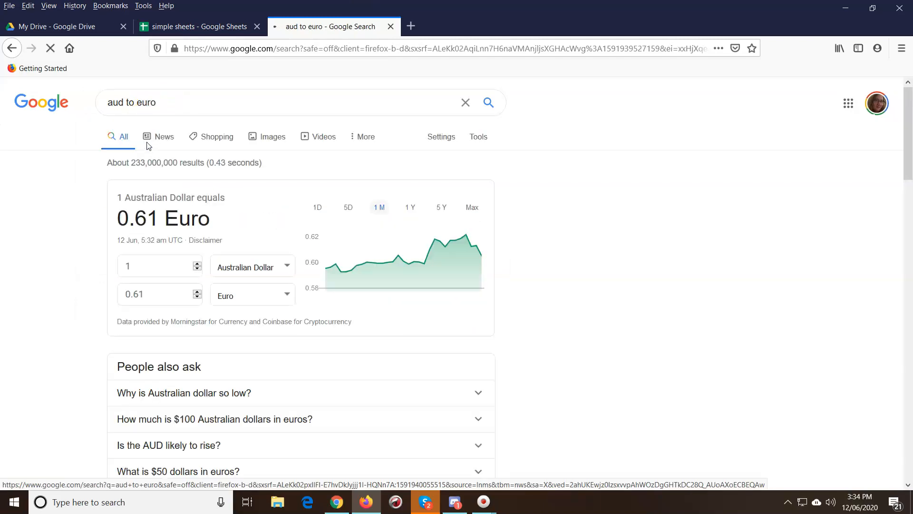
click(191, 24)
text(0)
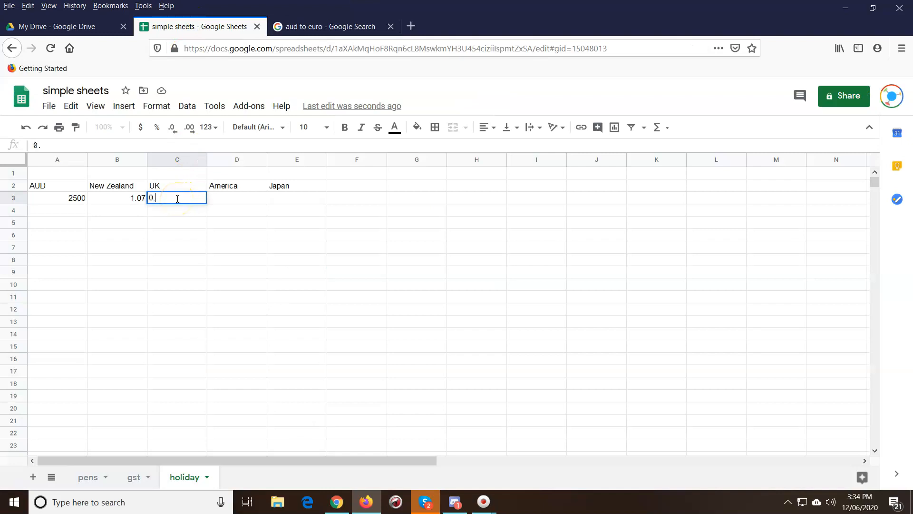
text(.61)
click(231, 200)
Step: Search Google for "aud to usd" and enter the rate 0.68 under America in D3 of the sheet
click(326, 24)
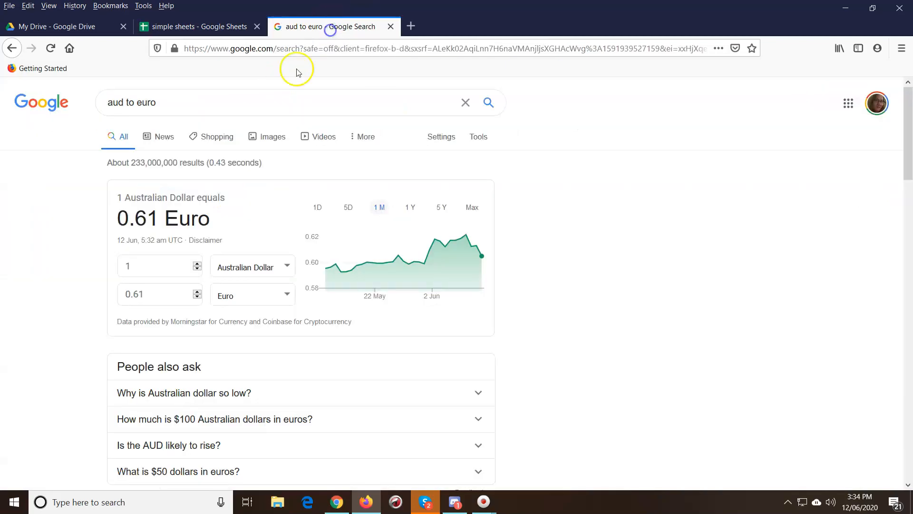
drag(136, 103, 198, 100)
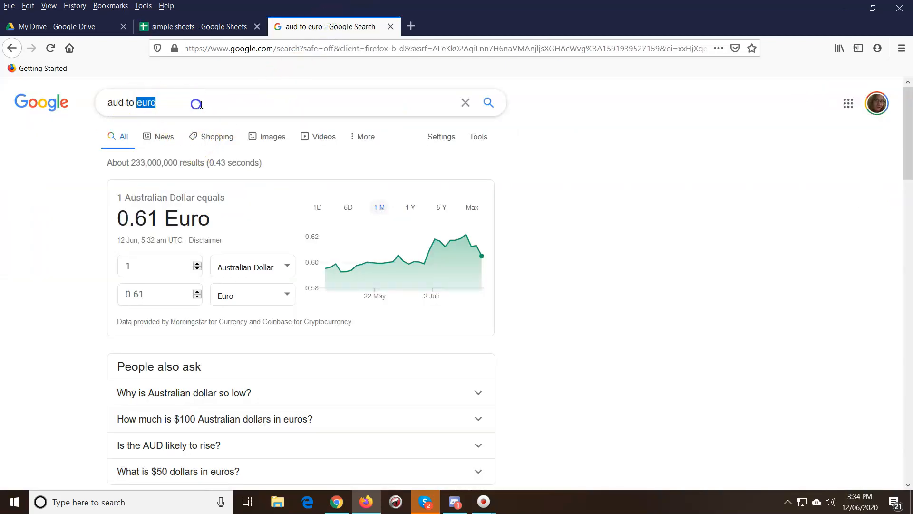
text(us)
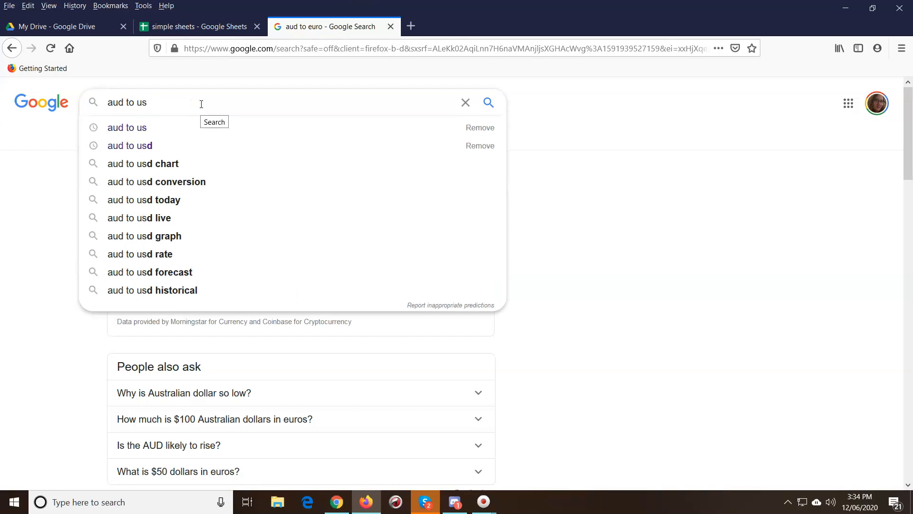
click(177, 135)
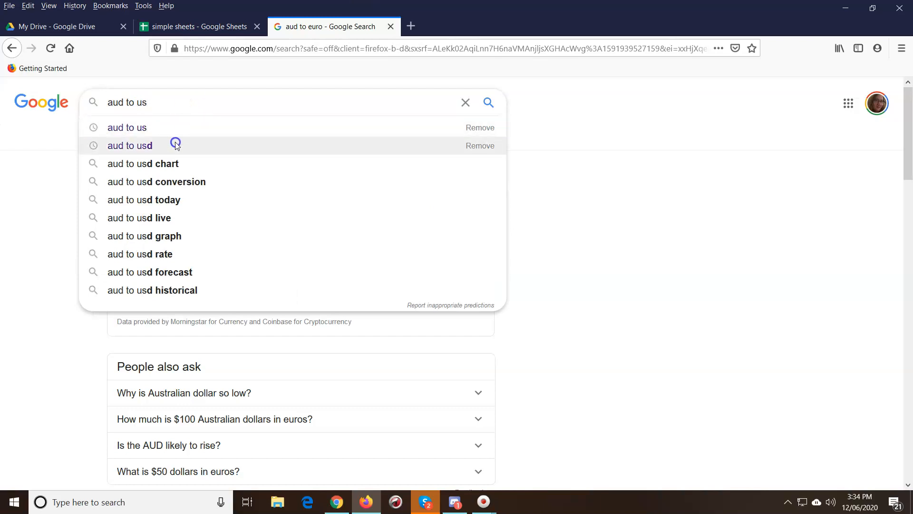
click(175, 145)
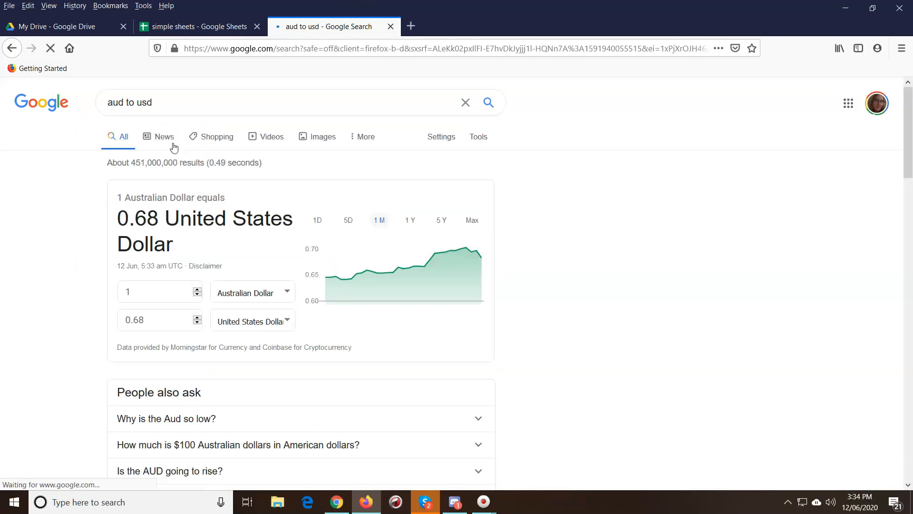
click(180, 25)
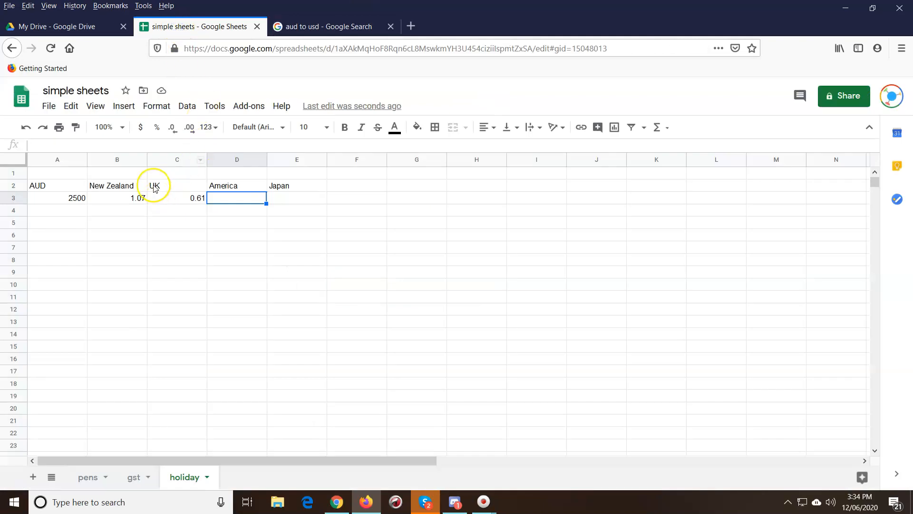
text(0.68)
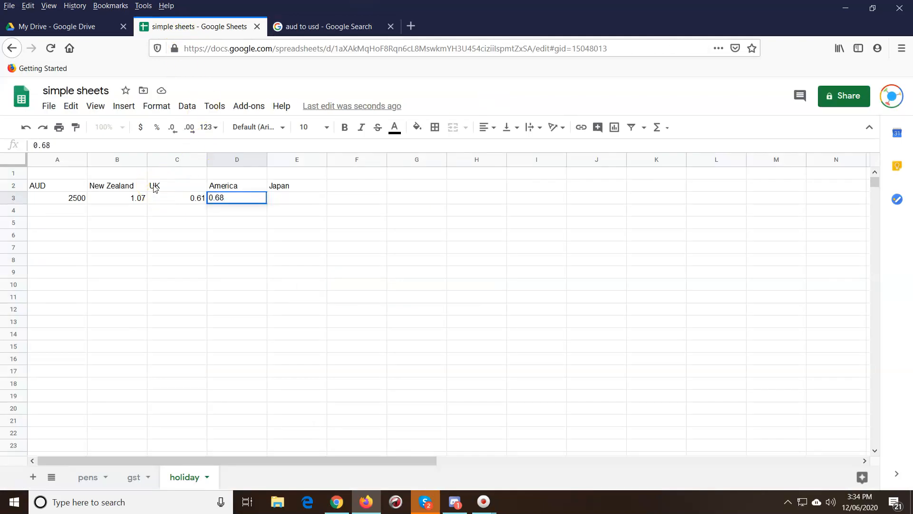
click(276, 198)
Step: Search Google for "aud to yen" and enter the rate 73.33 under Japan in E3 of the sheet
click(333, 27)
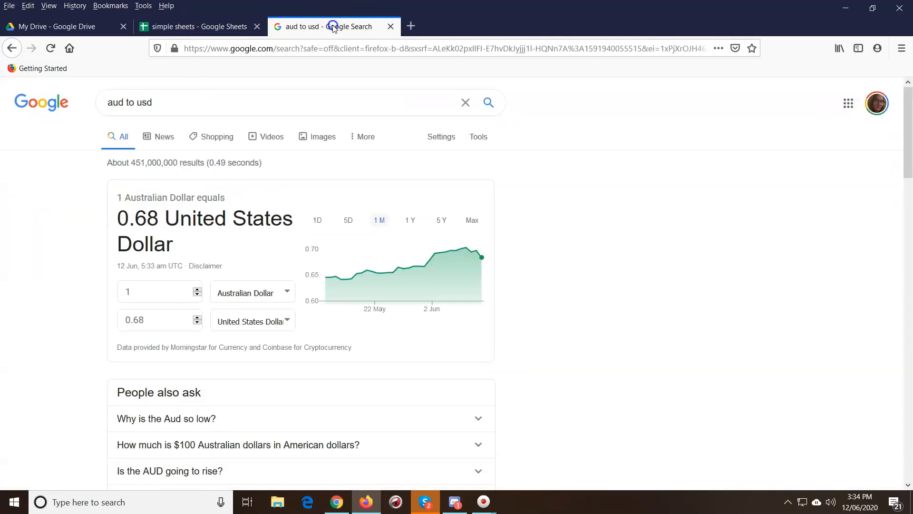
double_click(145, 103)
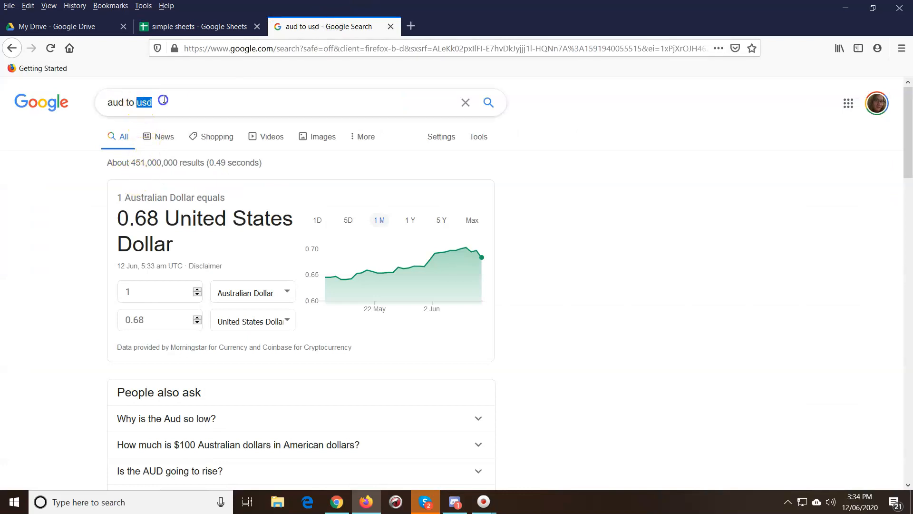
text(yen)
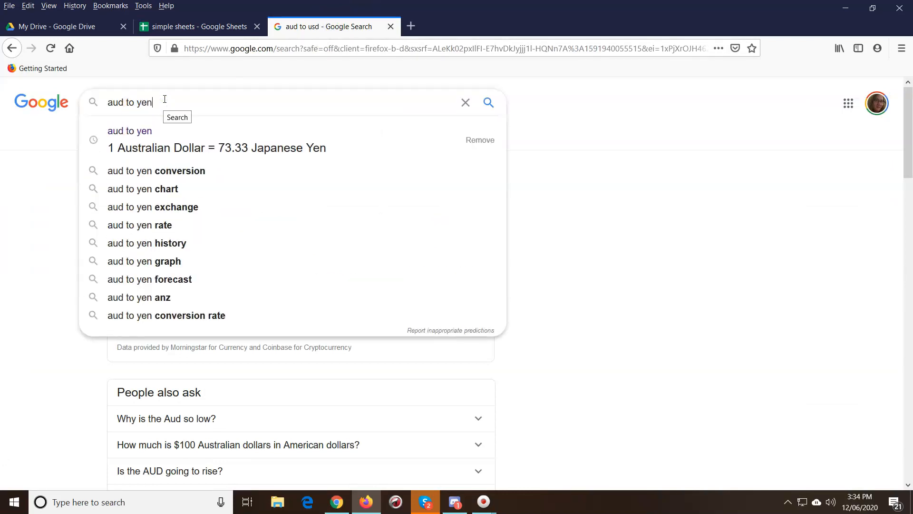
key(Return)
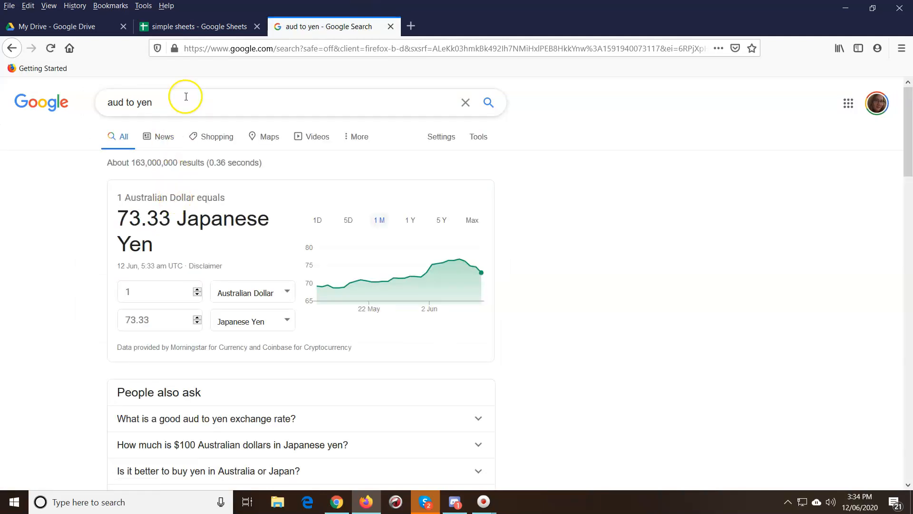
click(165, 31)
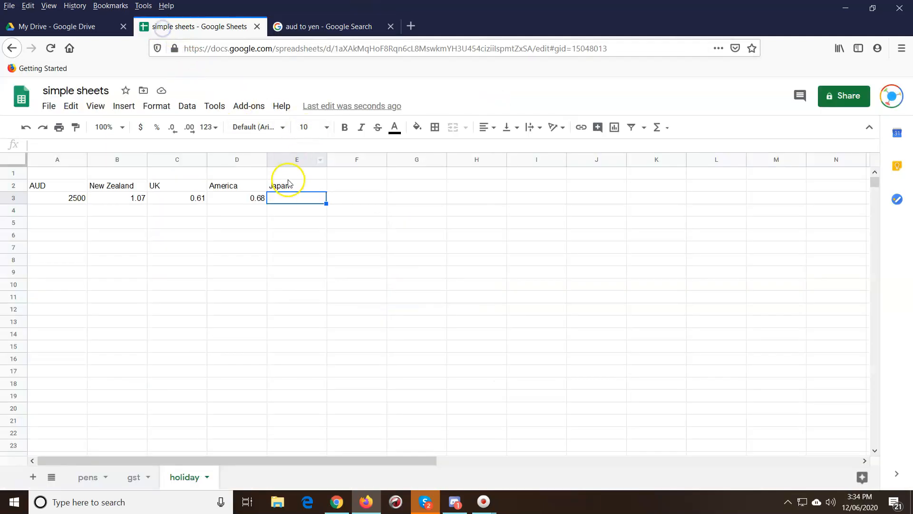
text(73.33)
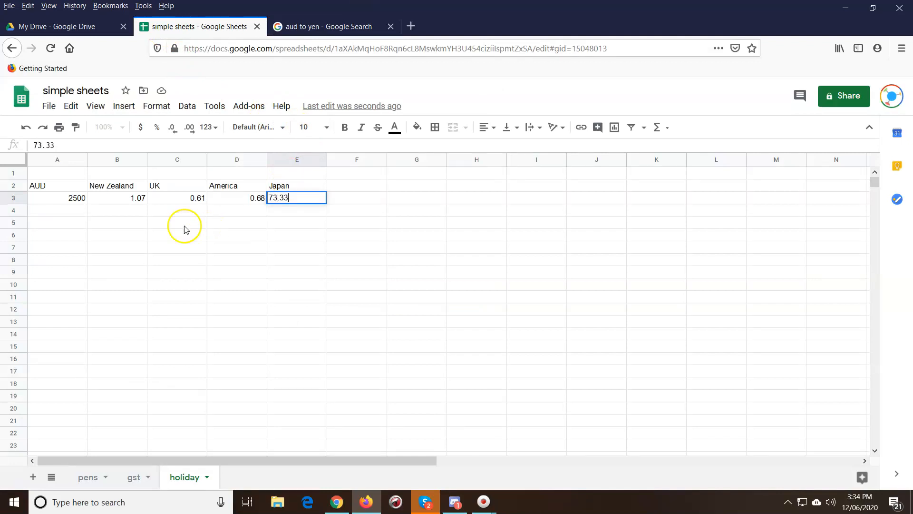
click(127, 211)
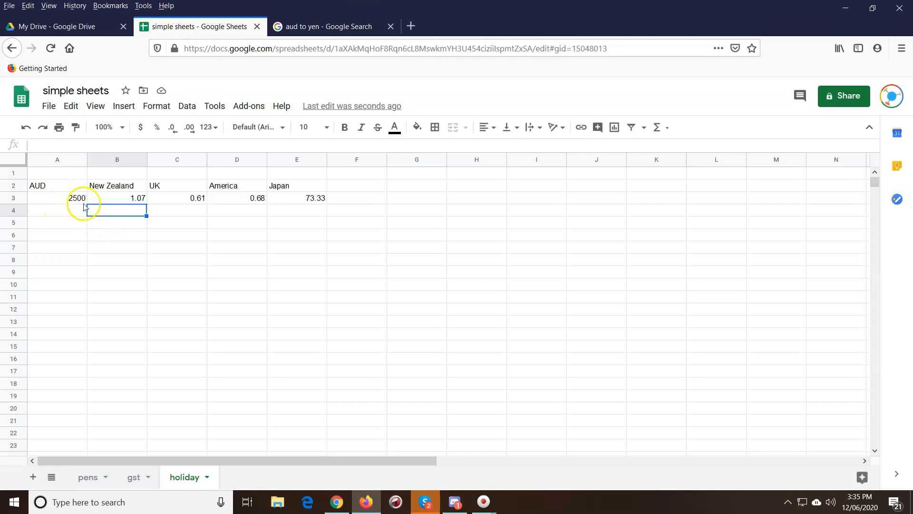
Step: Enter the formula =A3*B3 in B5 to multiply the AUD amount by the New Zealand rate
click(118, 224)
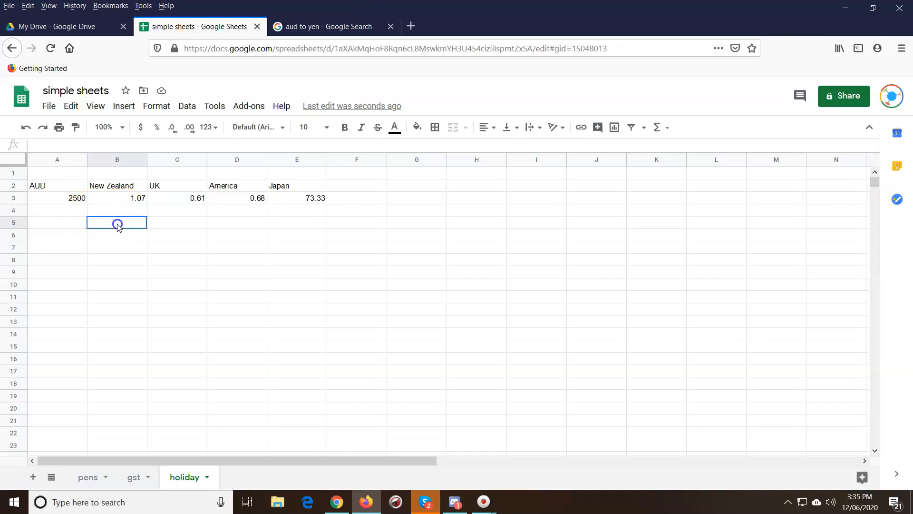
text(=)
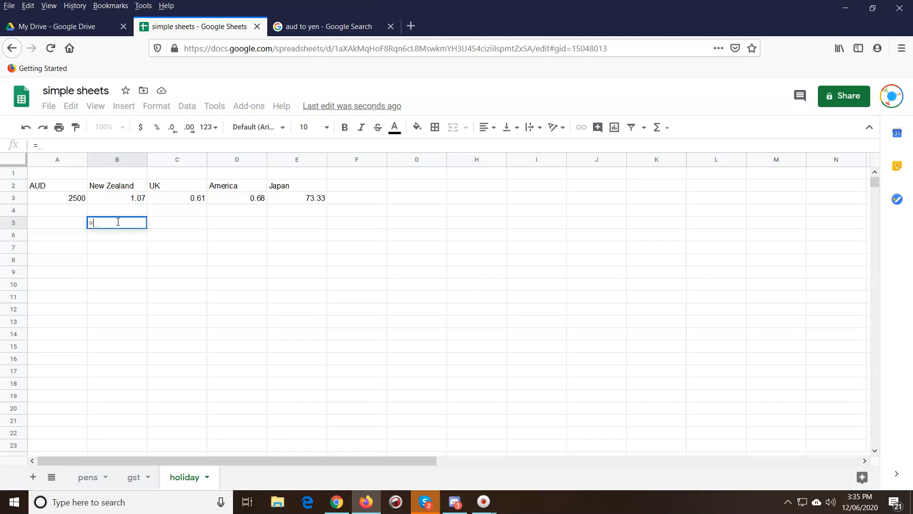
click(71, 203)
click(71, 201)
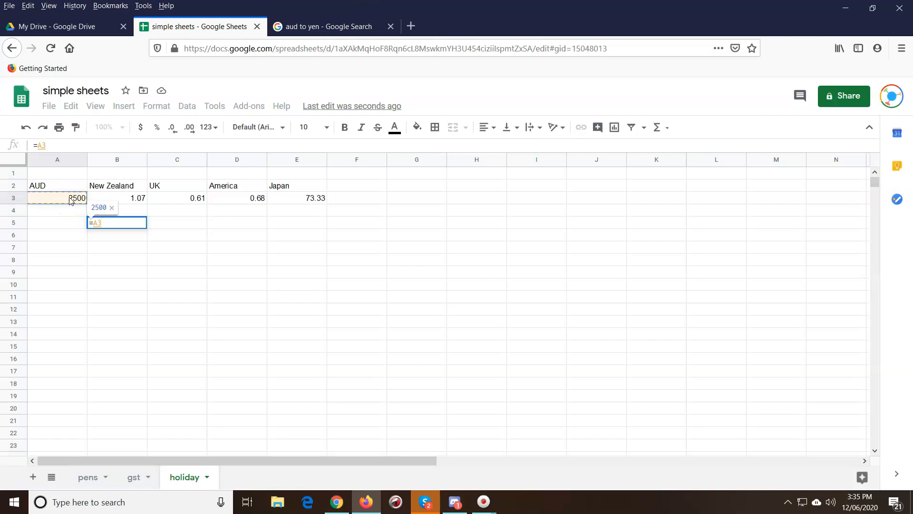
text(*)
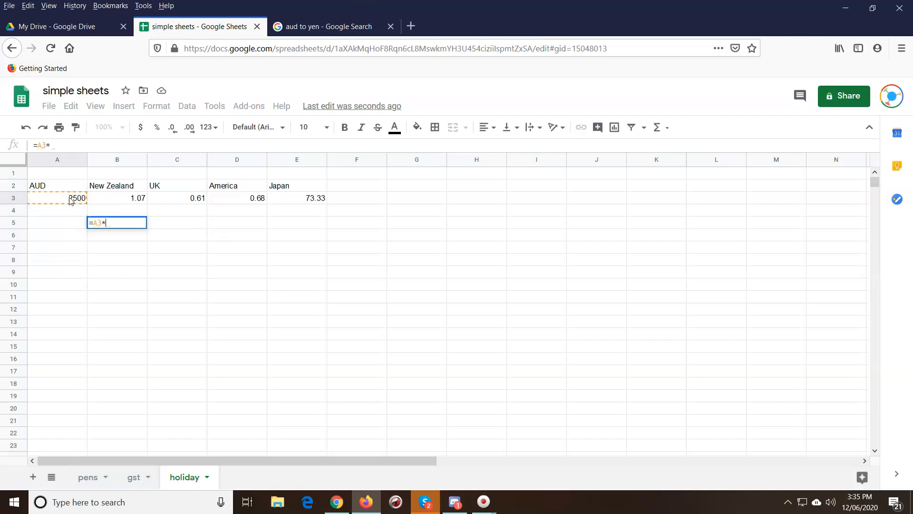
click(141, 199)
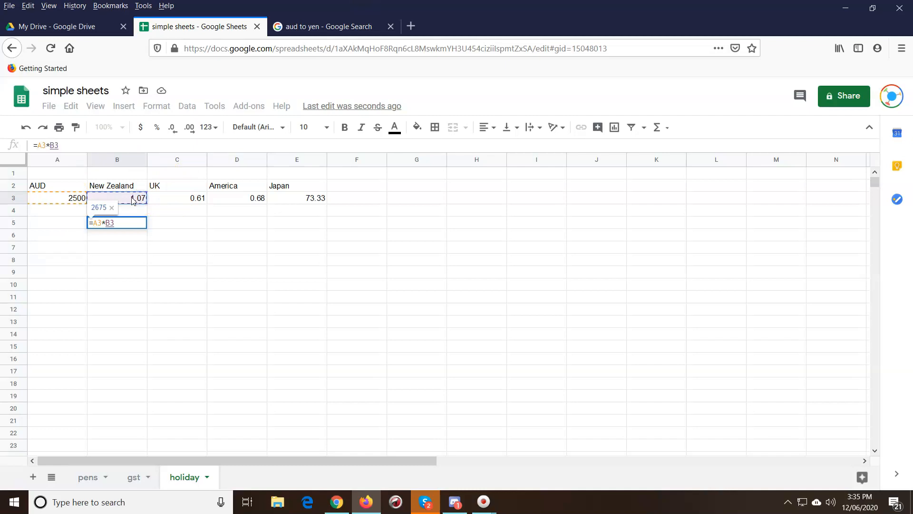
key(Return)
Step: Try filling the B5 formula across to E5, check the copy in C5, and clear C5:E5
click(112, 222)
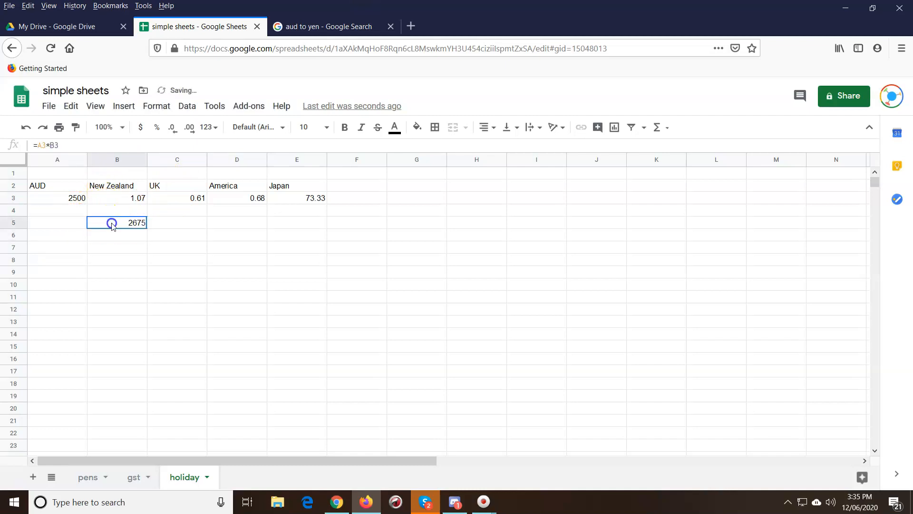
drag(146, 228, 293, 222)
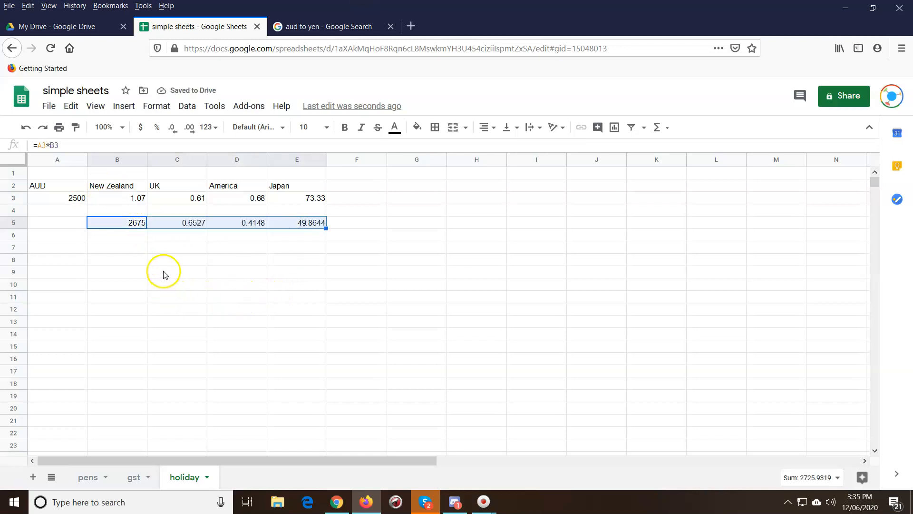
click(169, 222)
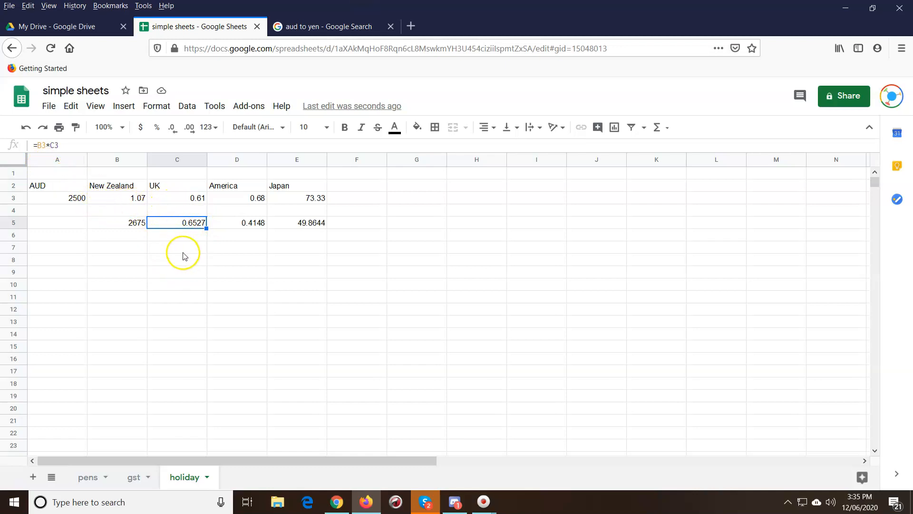
click(206, 257)
drag(185, 229, 297, 224)
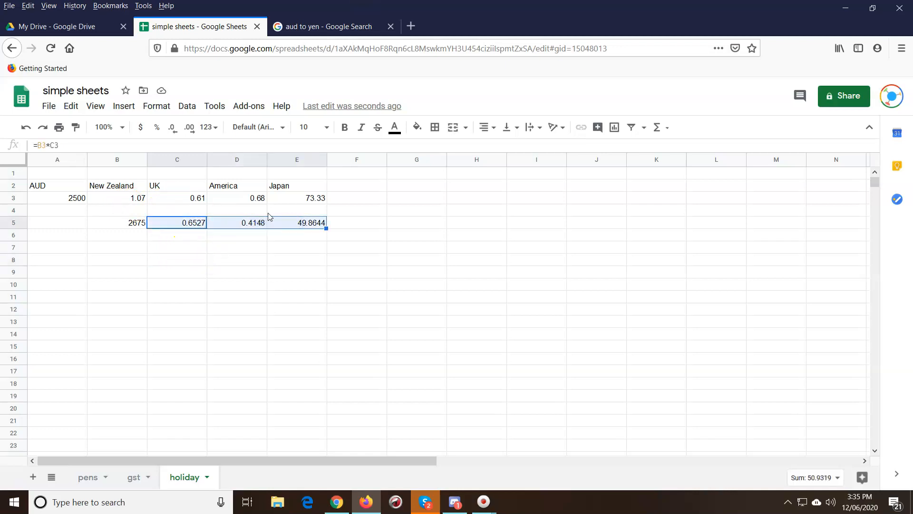
key(Delete)
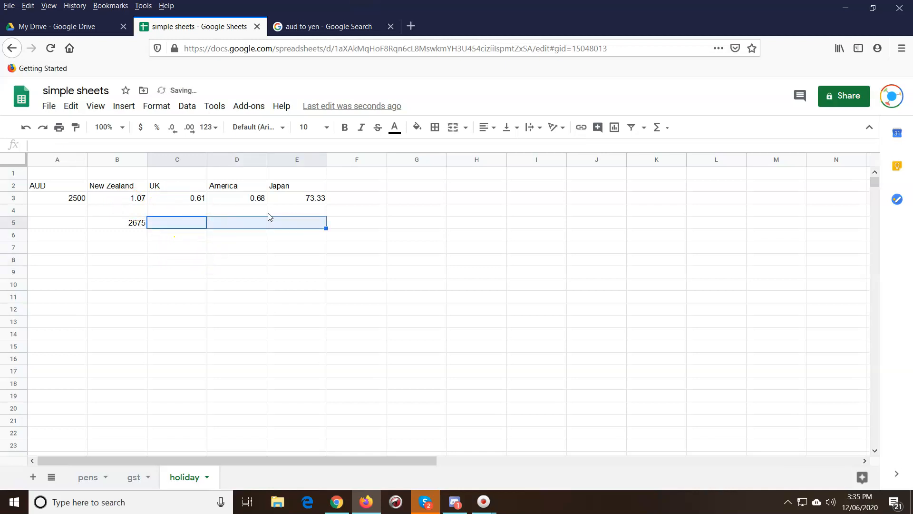
Step: Make the AUD reference in the B5 formula absolute so it reads =$A$3*B3
click(144, 224)
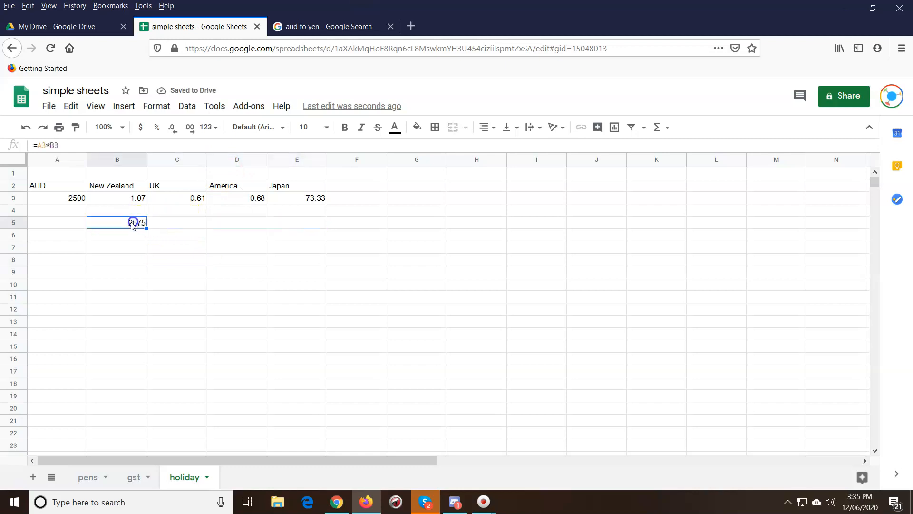
click(47, 144)
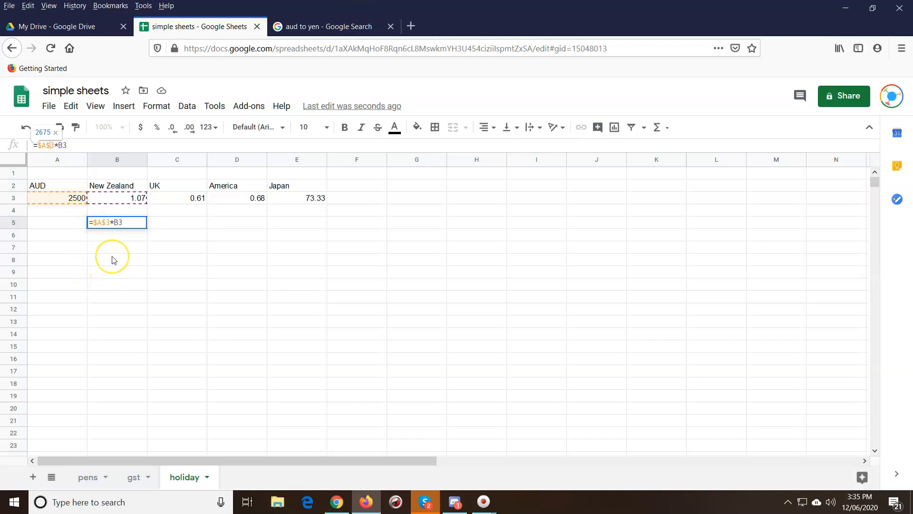
key(Return)
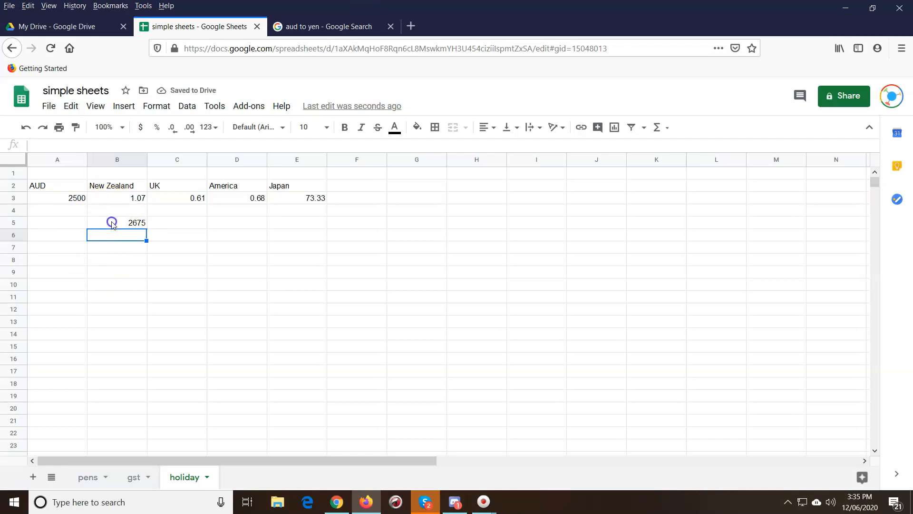
Step: Fill the B5 formula across to E5 and check the copied formulas in C5, D5 and E5
click(117, 222)
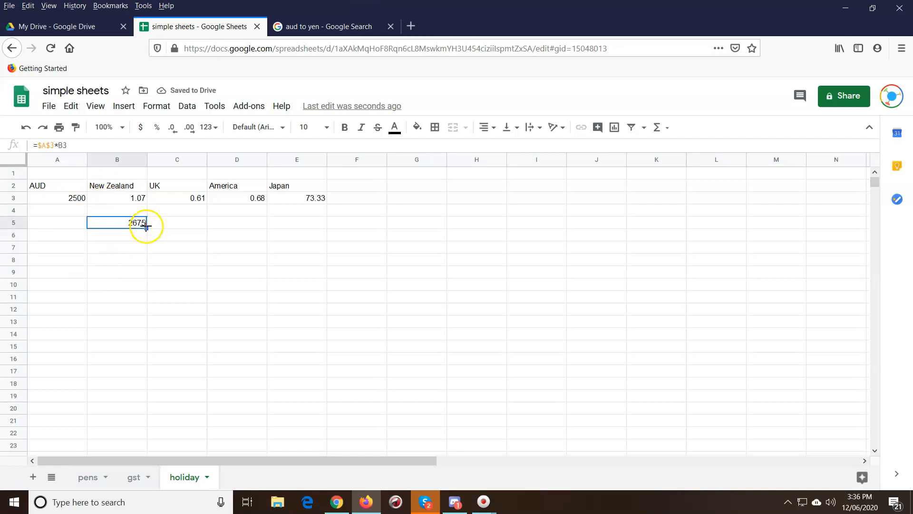
drag(146, 227, 310, 232)
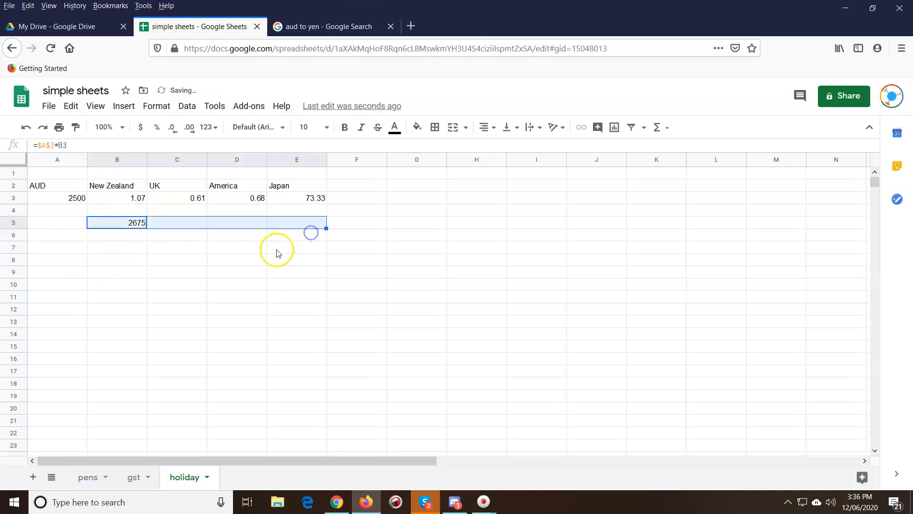
click(186, 227)
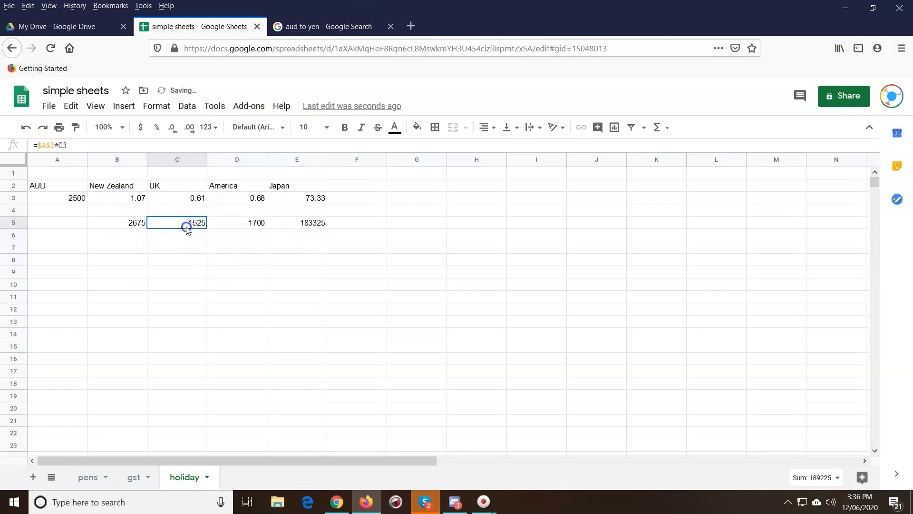
click(237, 222)
click(301, 227)
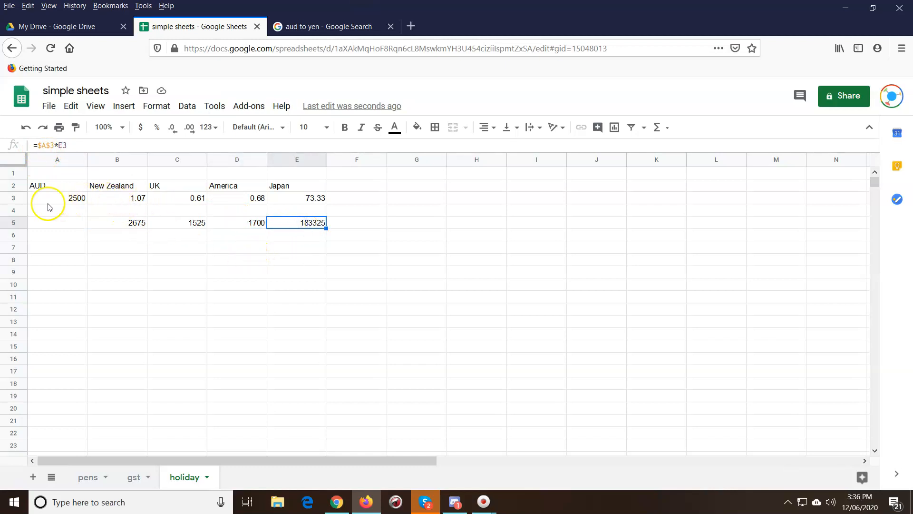
Step: Format the amounts, rates and results in A3:E5 as currency
drag(51, 202, 302, 225)
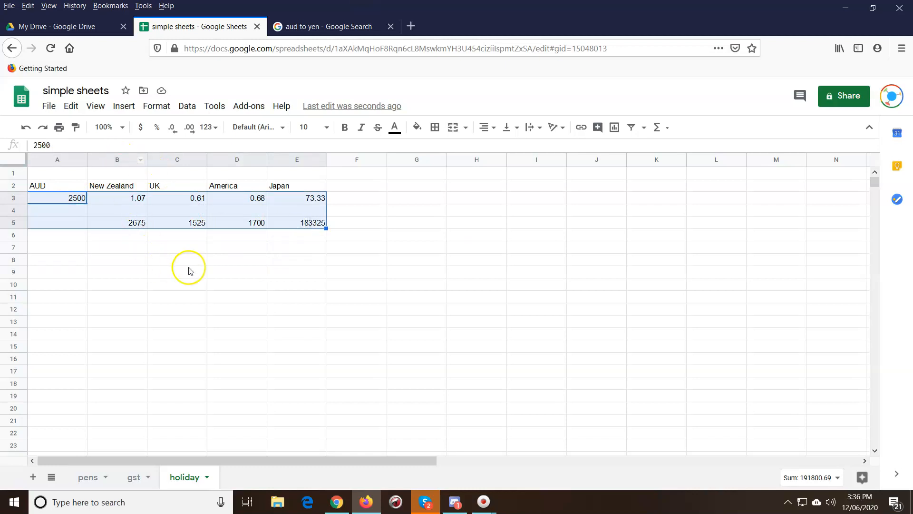
click(142, 135)
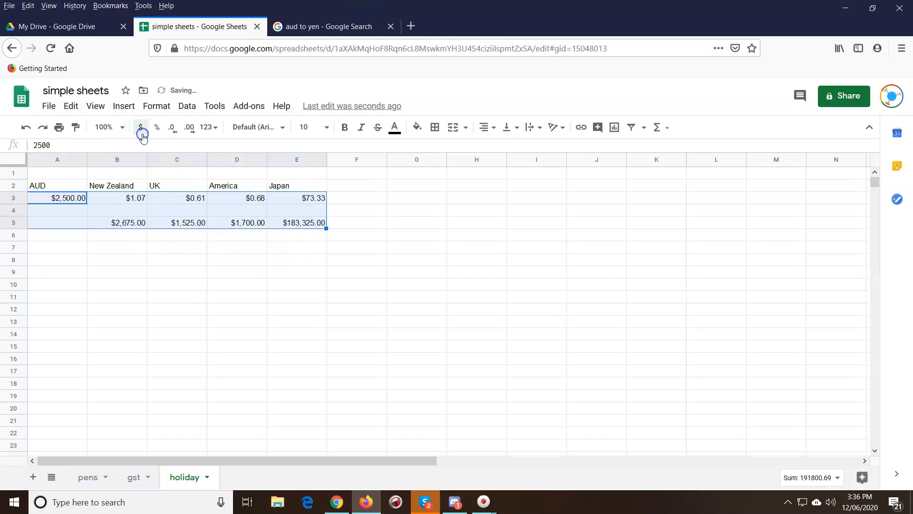
click(182, 285)
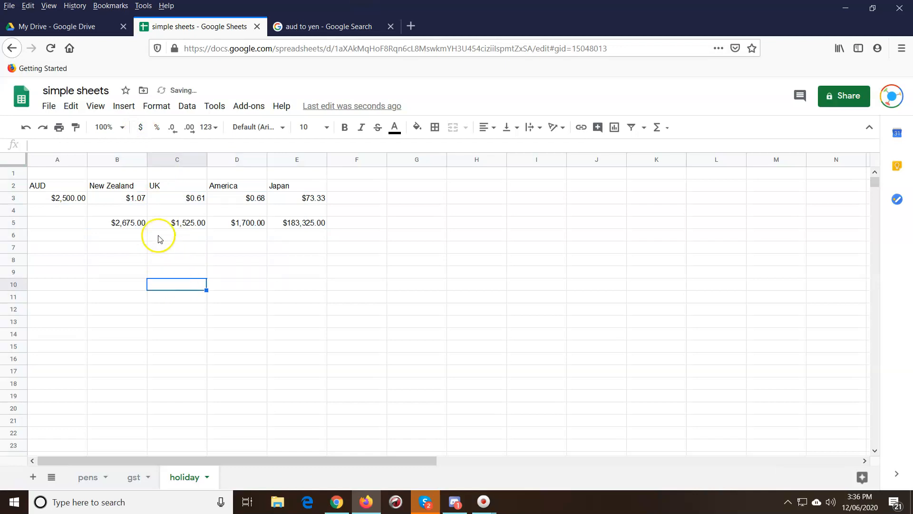
Step: Reduce the converted amounts in B5:E5 to zero decimal places
drag(130, 227, 302, 229)
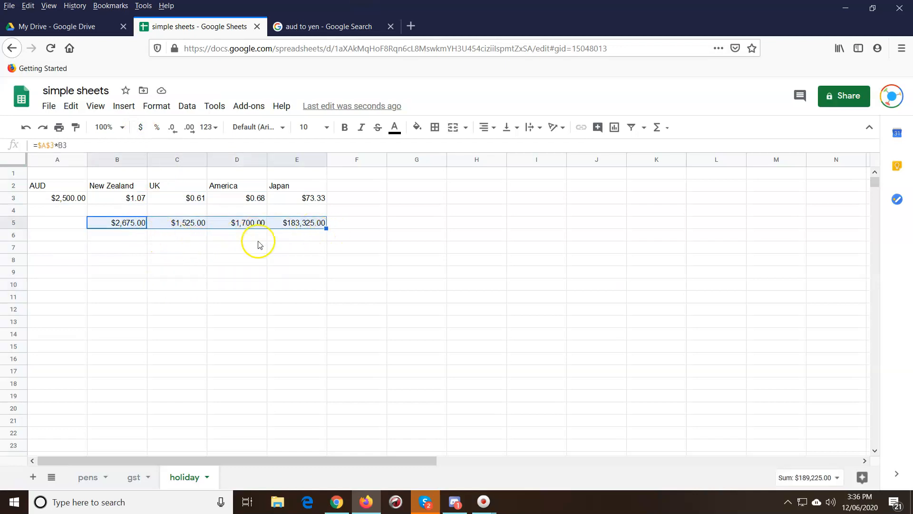
click(172, 128)
click(172, 128)
click(99, 285)
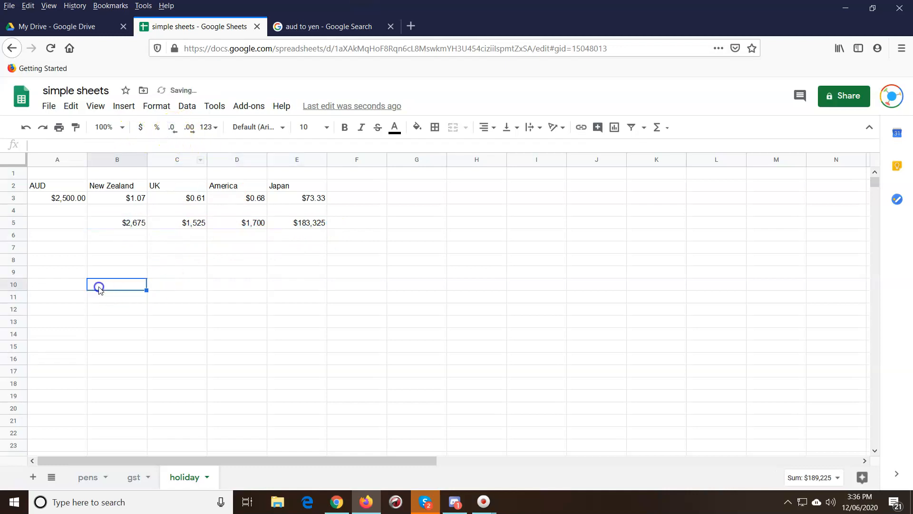
Step: Change the AUD amount in A3 to 5000 to recalculate the conversions
click(36, 201)
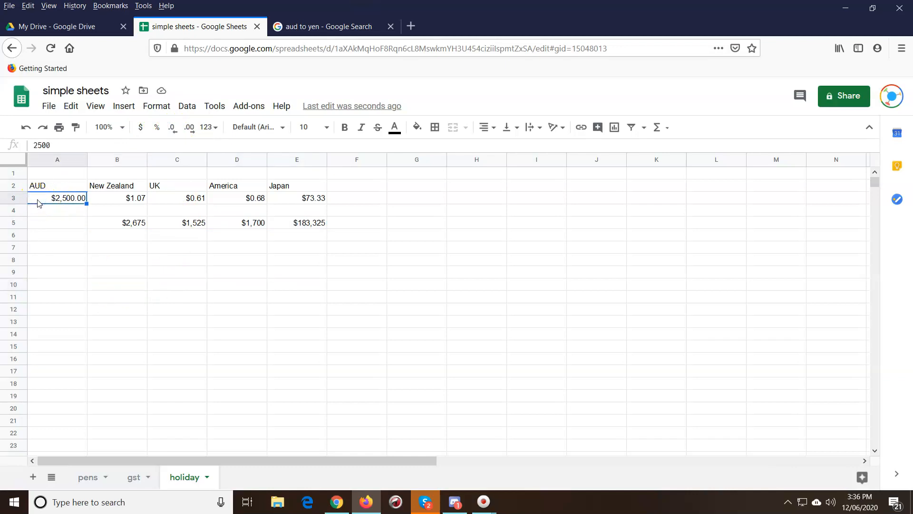
text(5,)
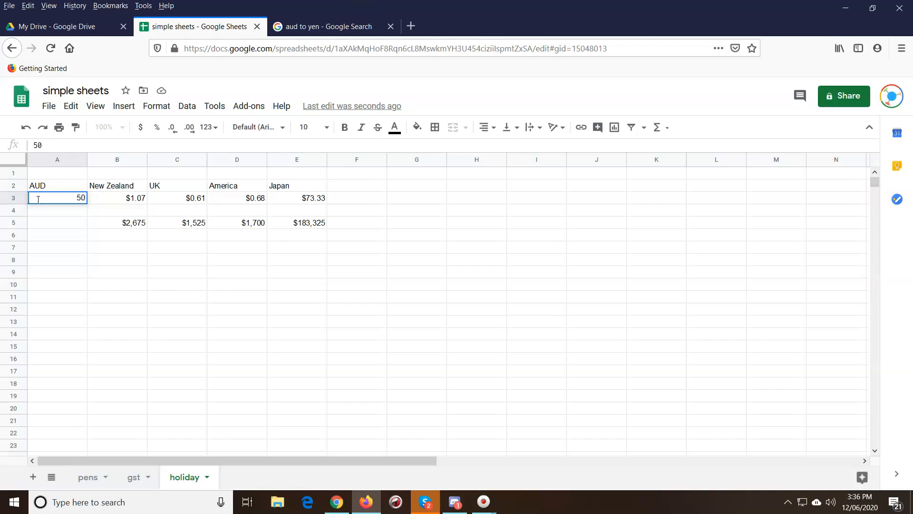
text(000)
key(Return)
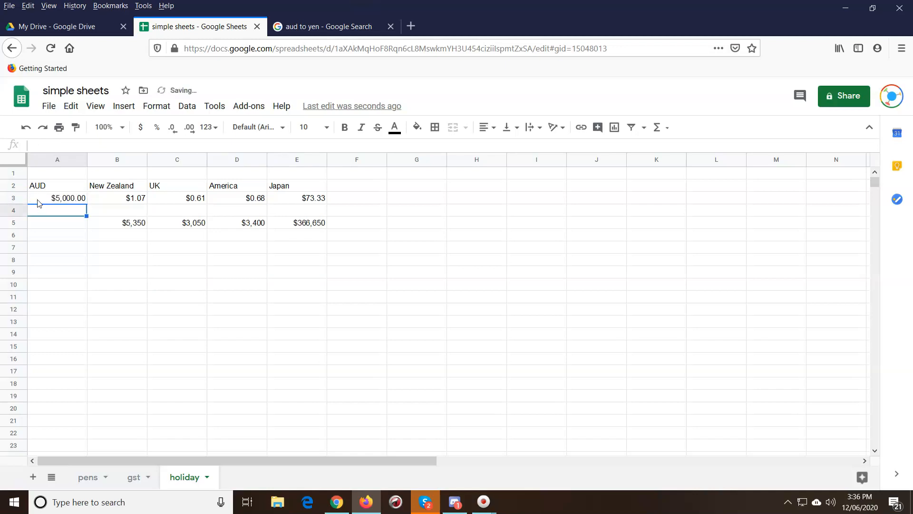